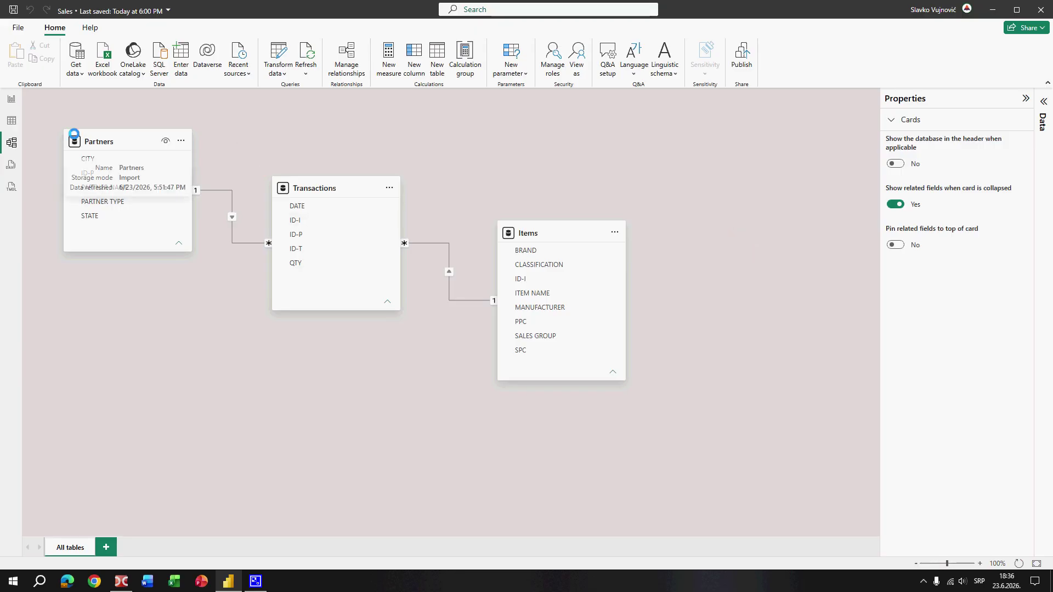
Step: Add a calculated column to the Partners table with the formula GEOLOK = [CITY]&", "&[STATE]
left_click(10, 121)
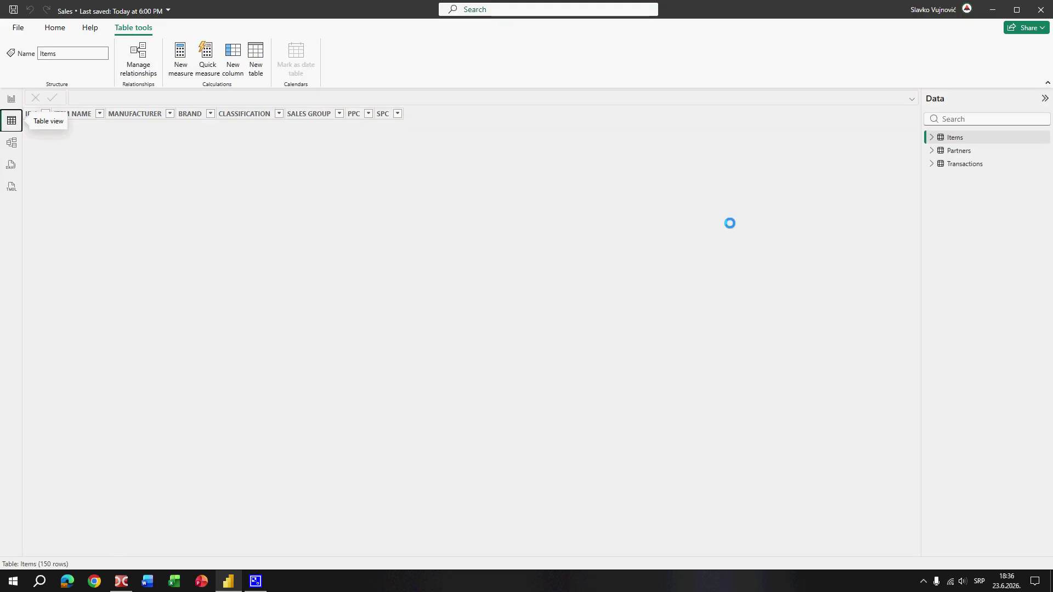
left_click(962, 150)
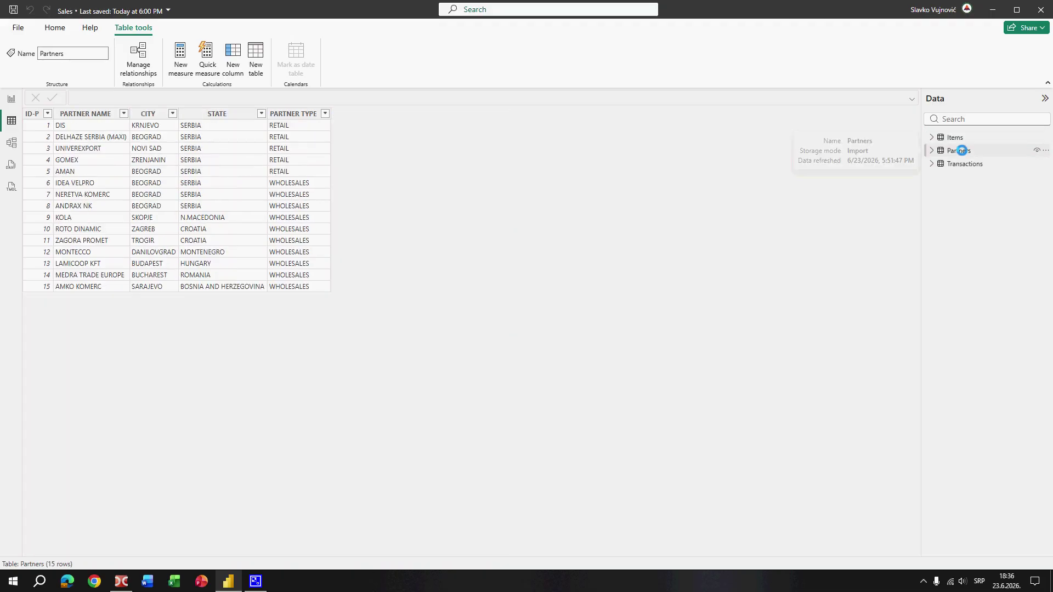
left_click(232, 51)
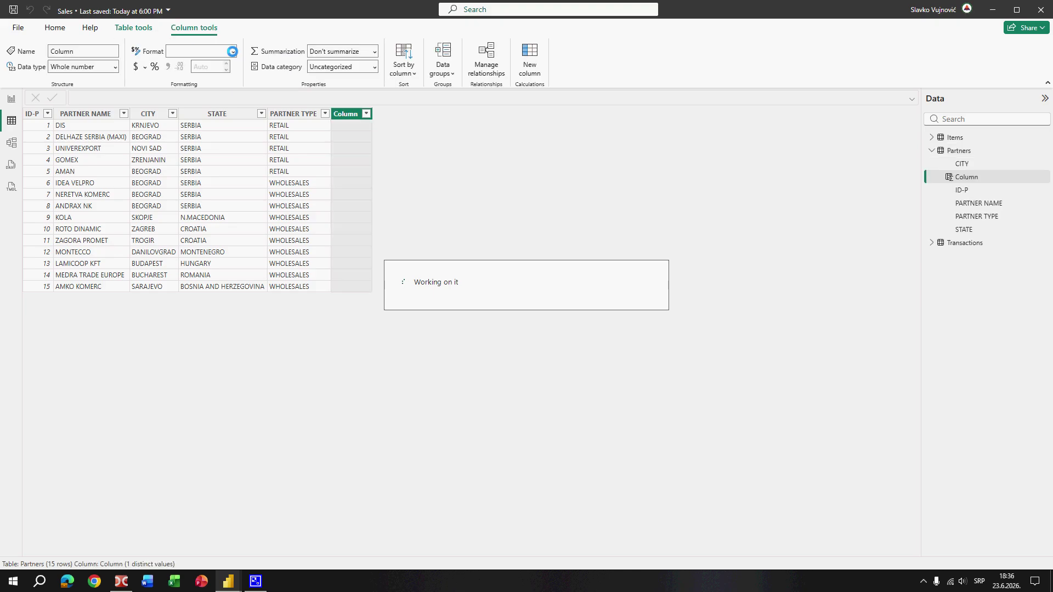
type("GE")
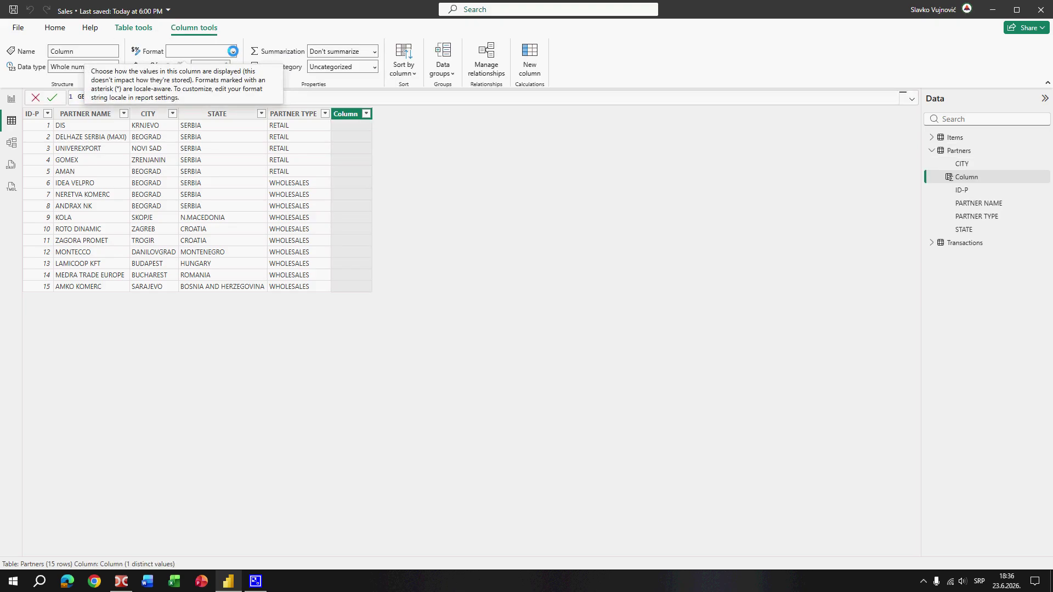
type("OLOK=")
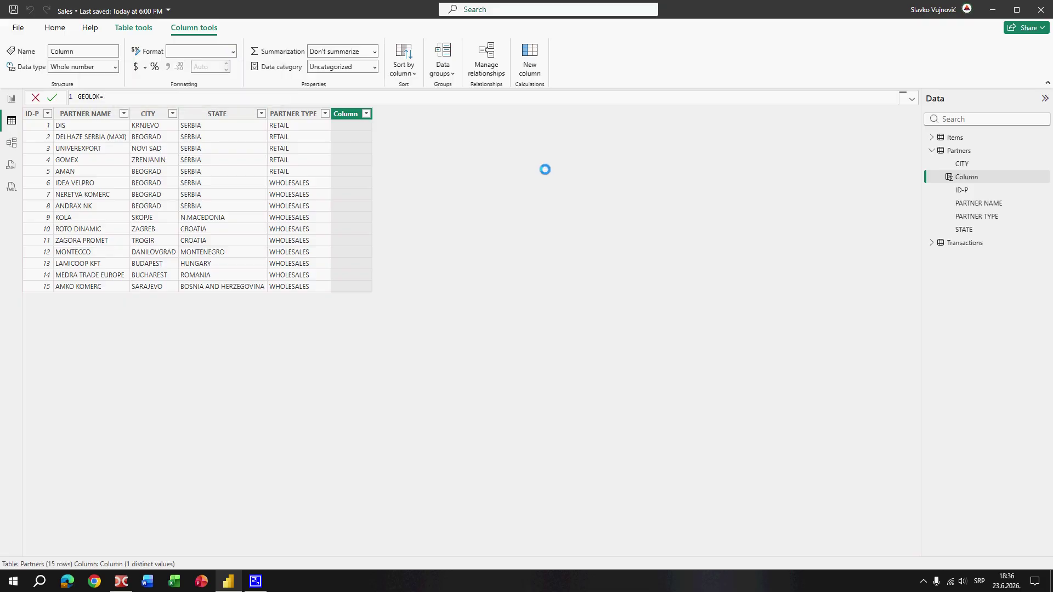
type("[")
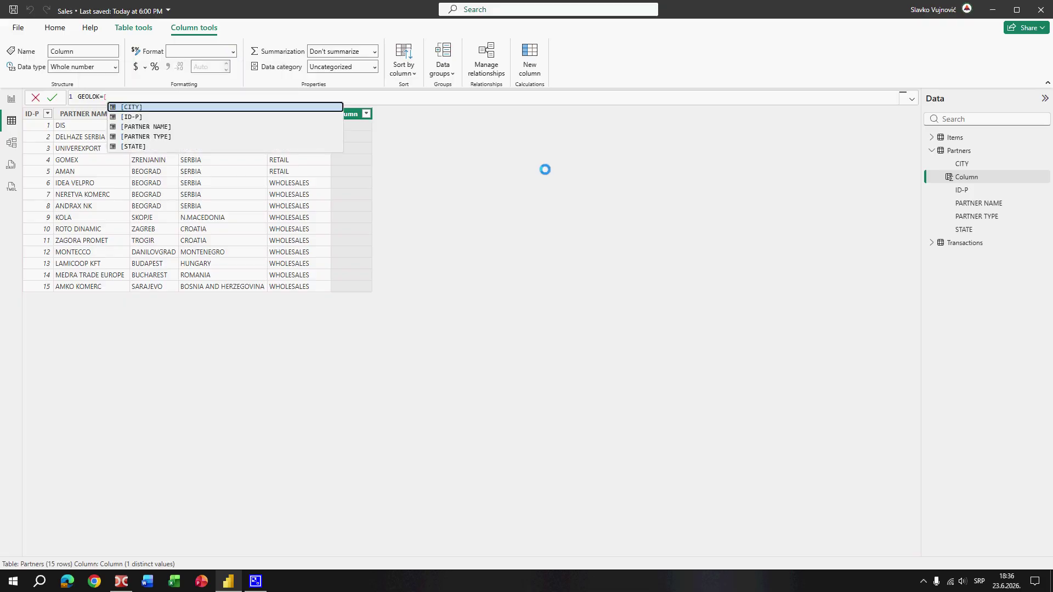
key("Tab")
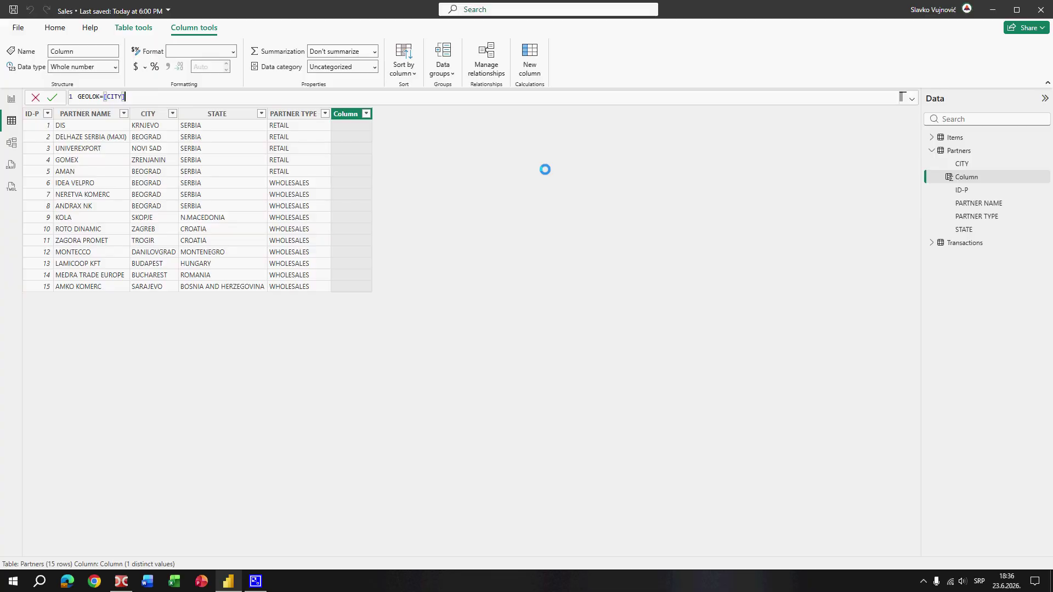
type("&\", \"&[ST")
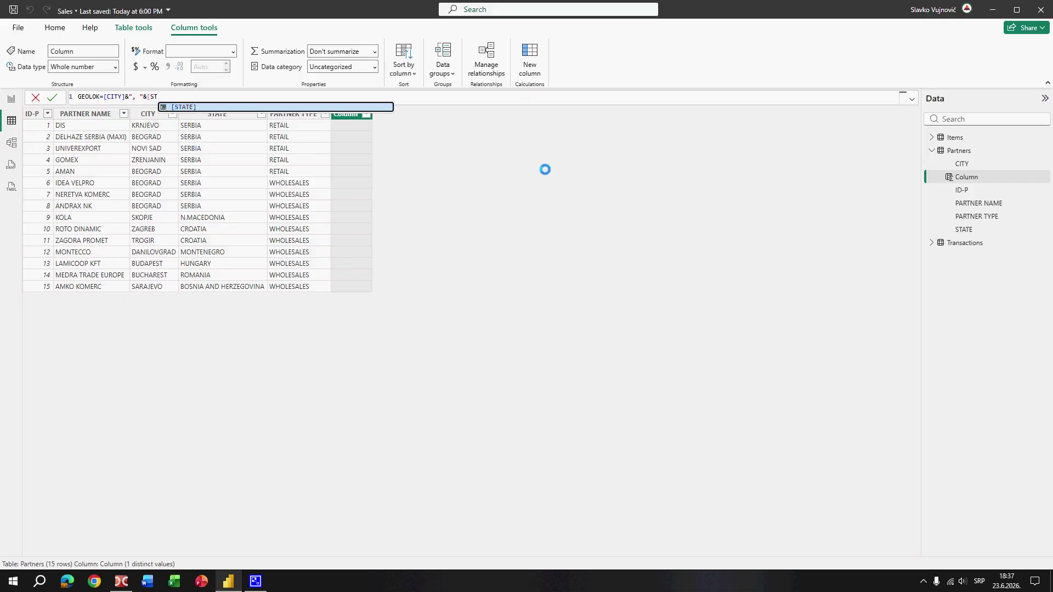
key("Tab")
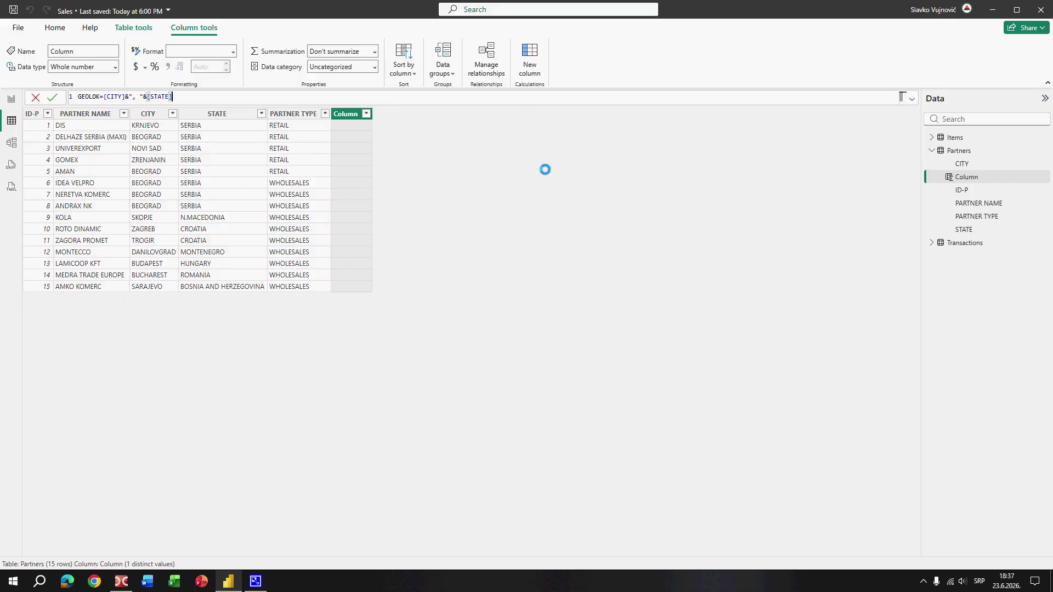
key("Return")
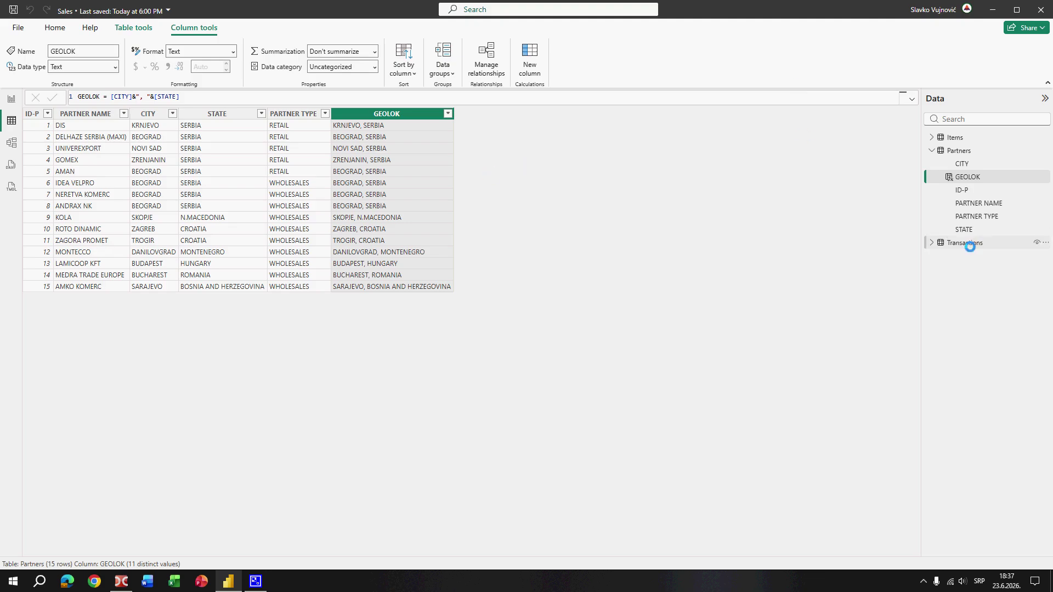
Step: Start a new measure named Sales in the Transactions table, using SUMX over Transactions with Transactions[QTY] as the first factor
left_click(968, 243)
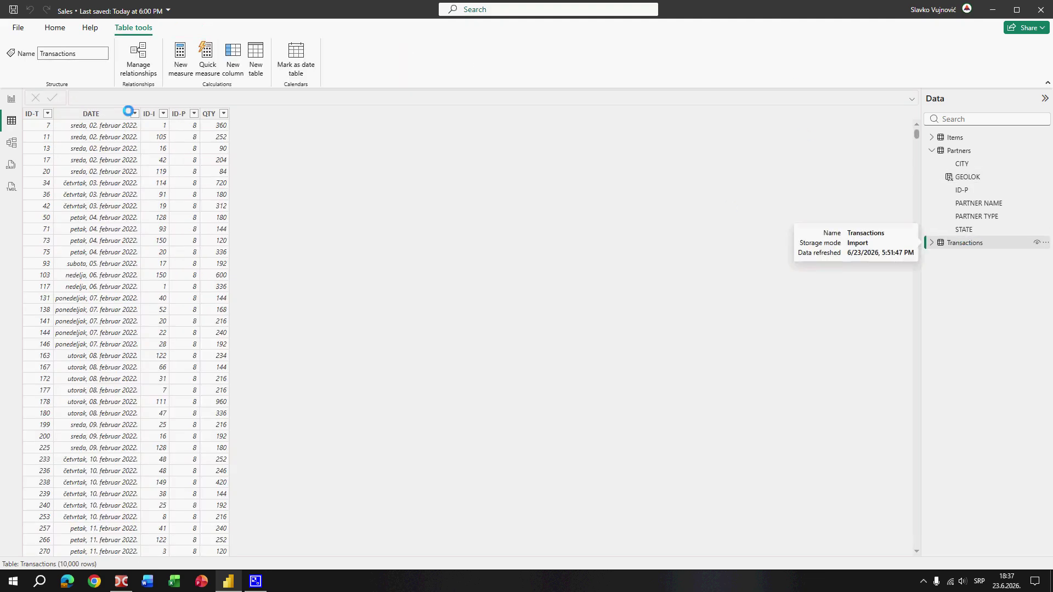
left_click(181, 53)
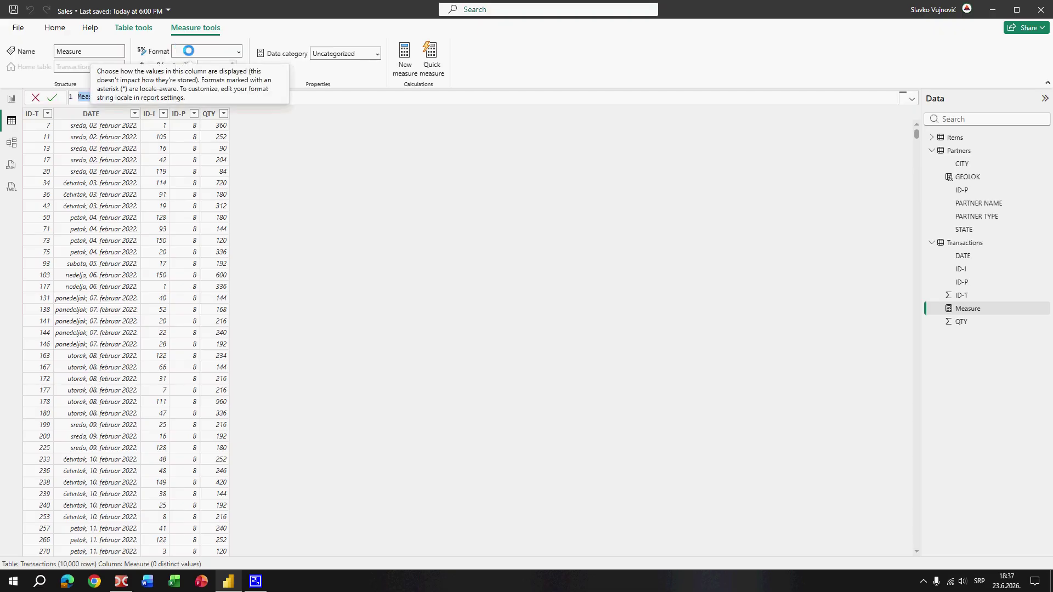
type("Sales")
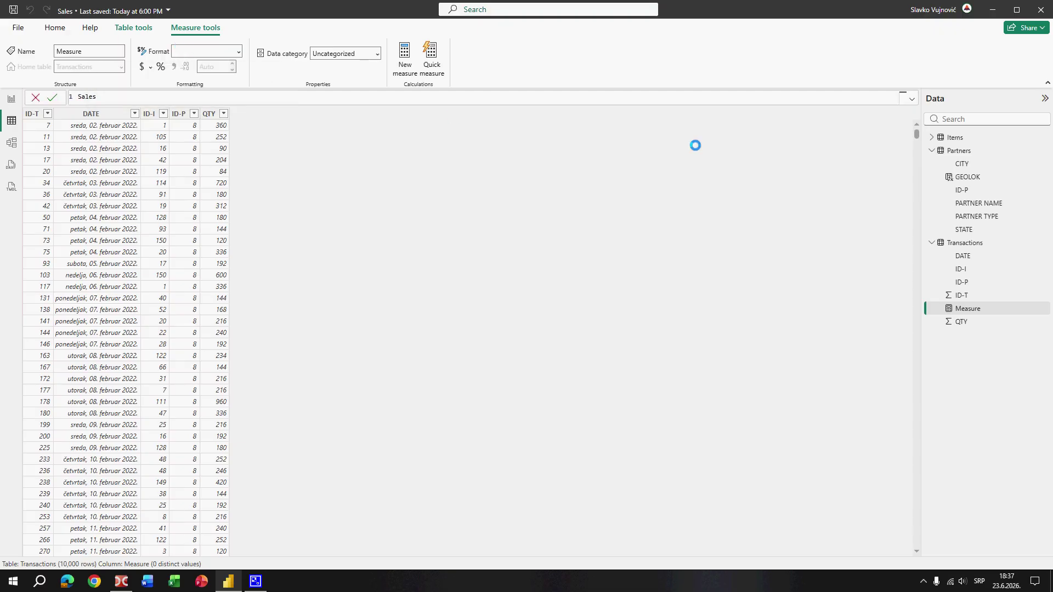
type("=S")
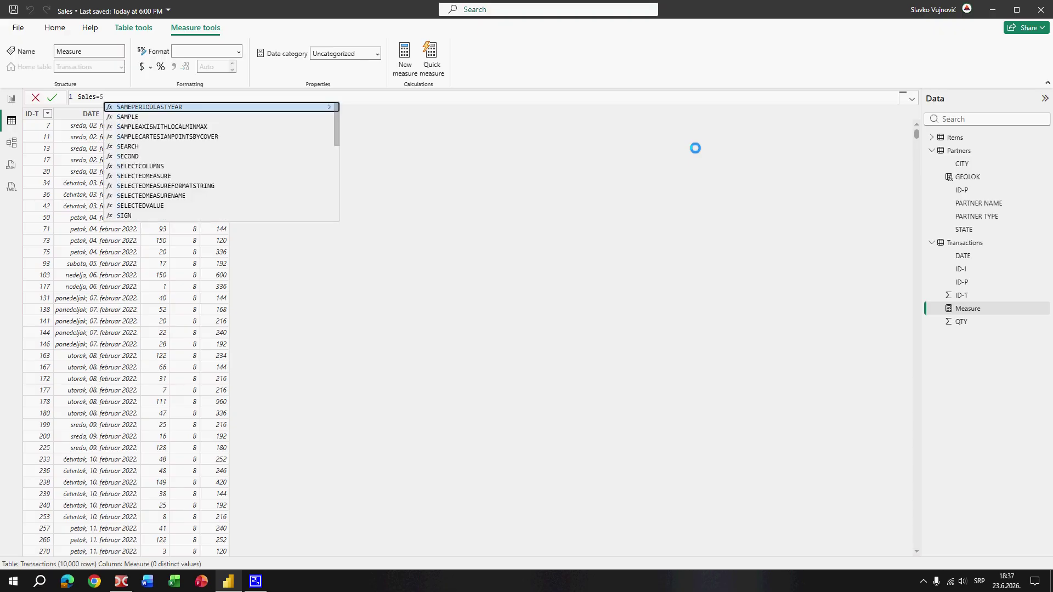
type("UMX(")
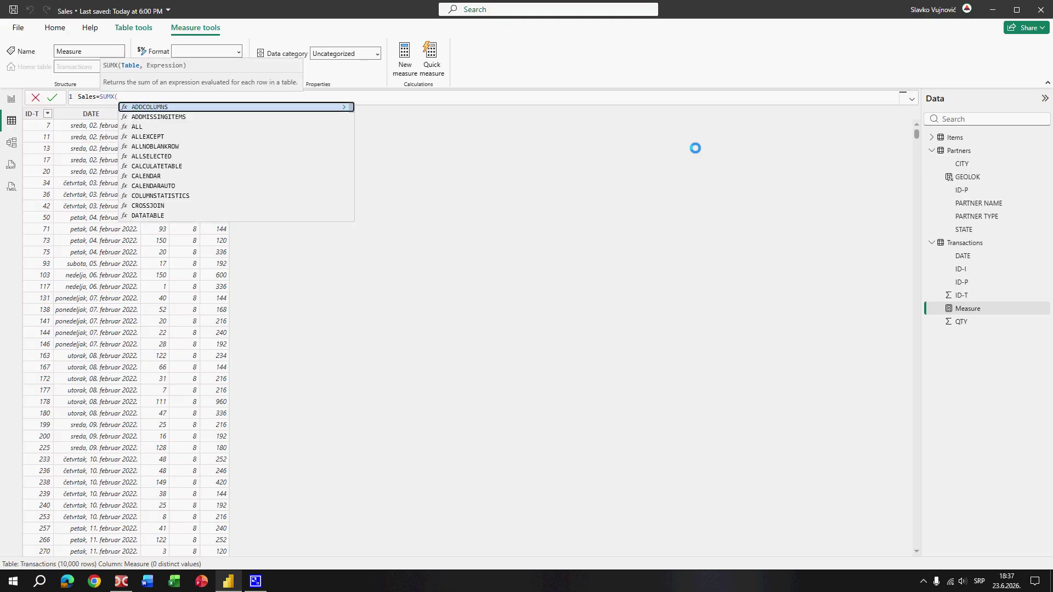
type("Transactions,")
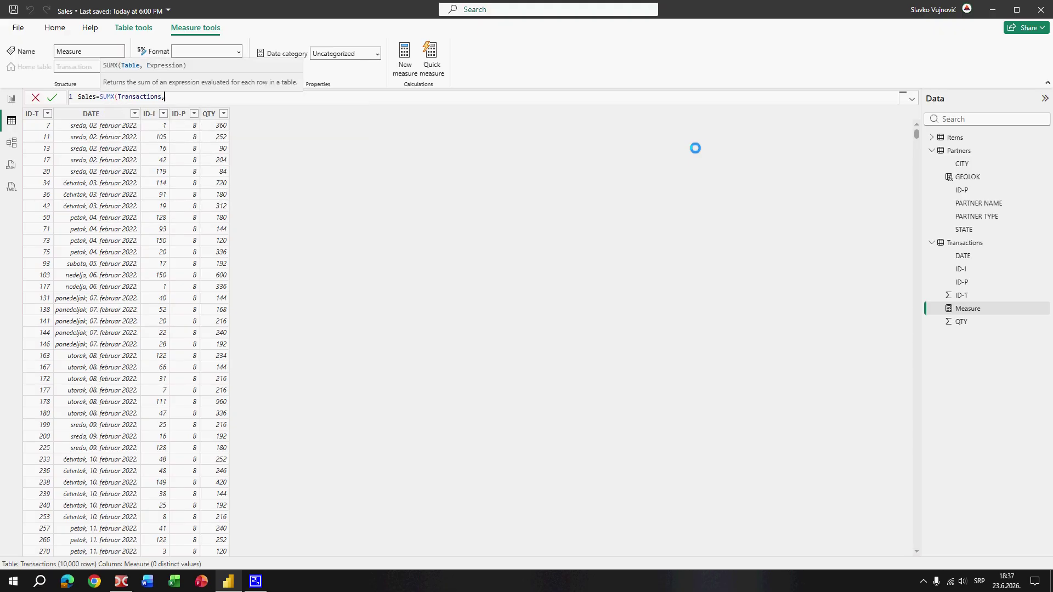
type("Tra")
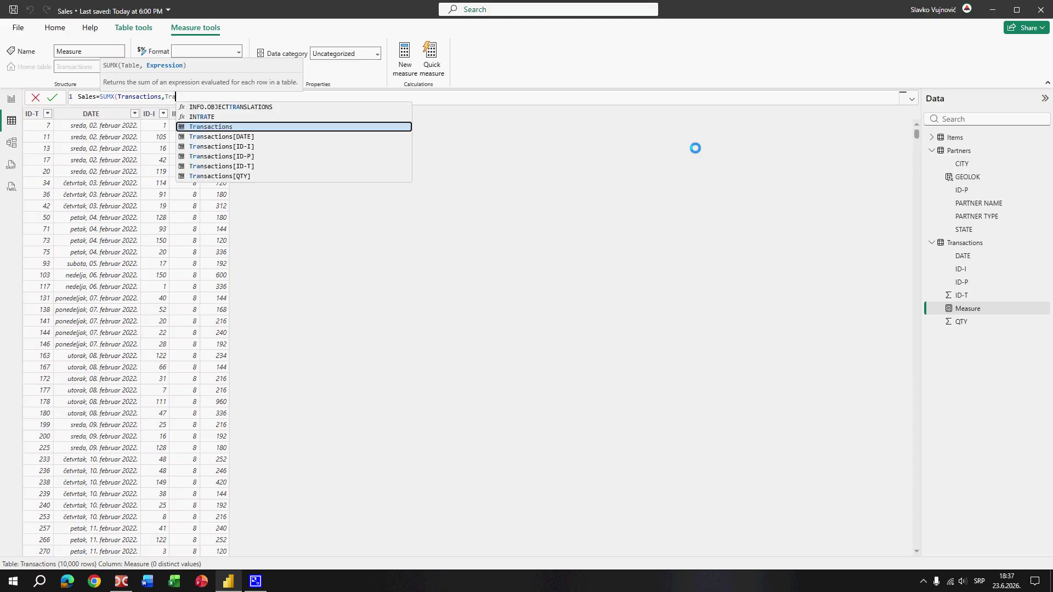
key("Down")
key("Down")
key("Down")
key("Down")
key("Down")
key("Tab")
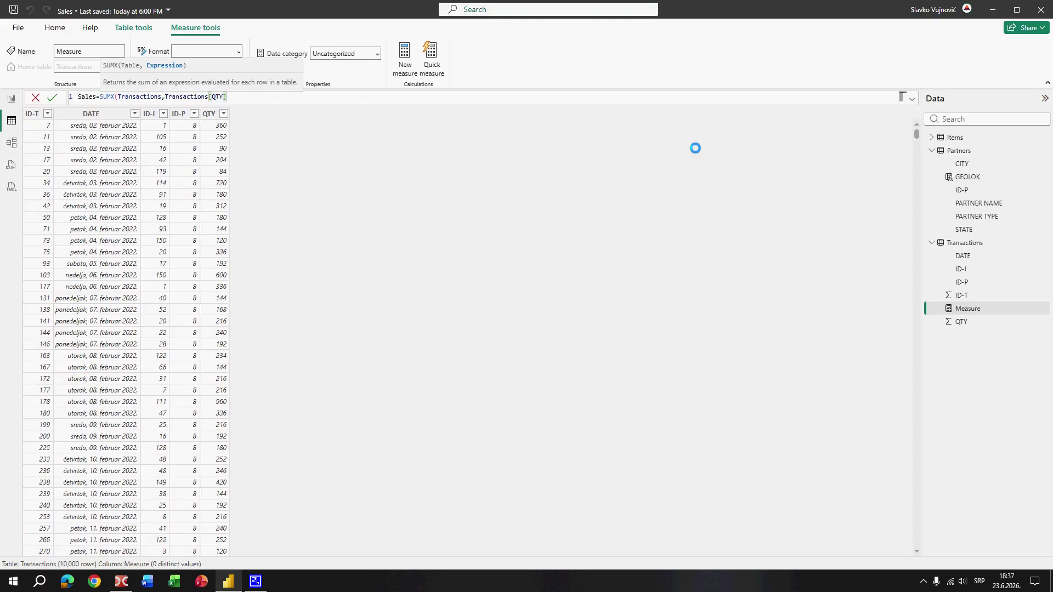
Step: Complete the Sales formula by multiplying by RELATED(Items[SPC]), and format the measure with a thousands separator
type("*rel")
key("Tab")
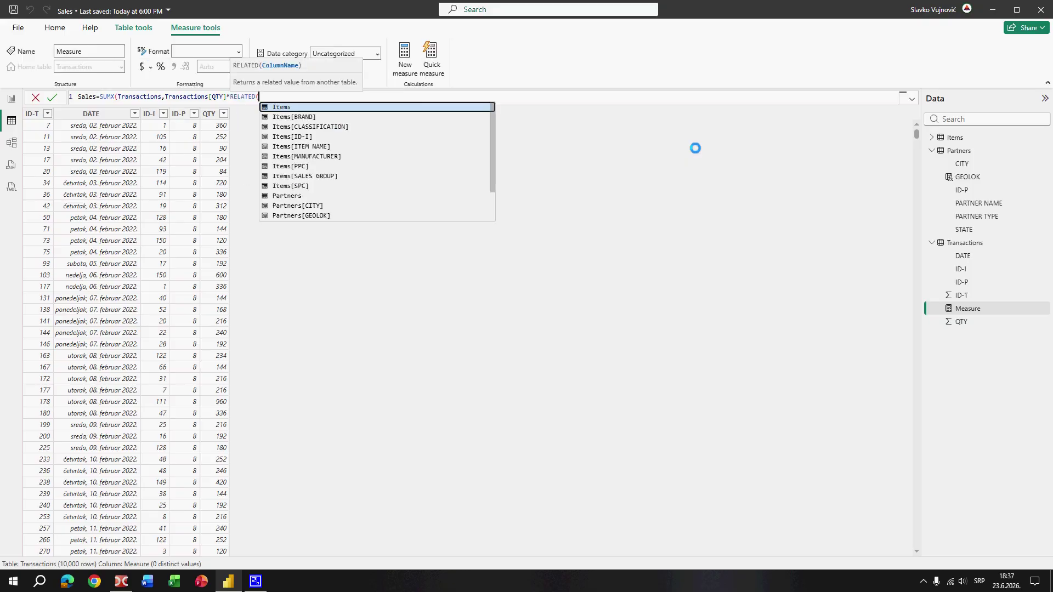
key("Down")
key("Down")
key("Down")
key("Down")
key("Down")
key("Down")
key("Down")
key("Down")
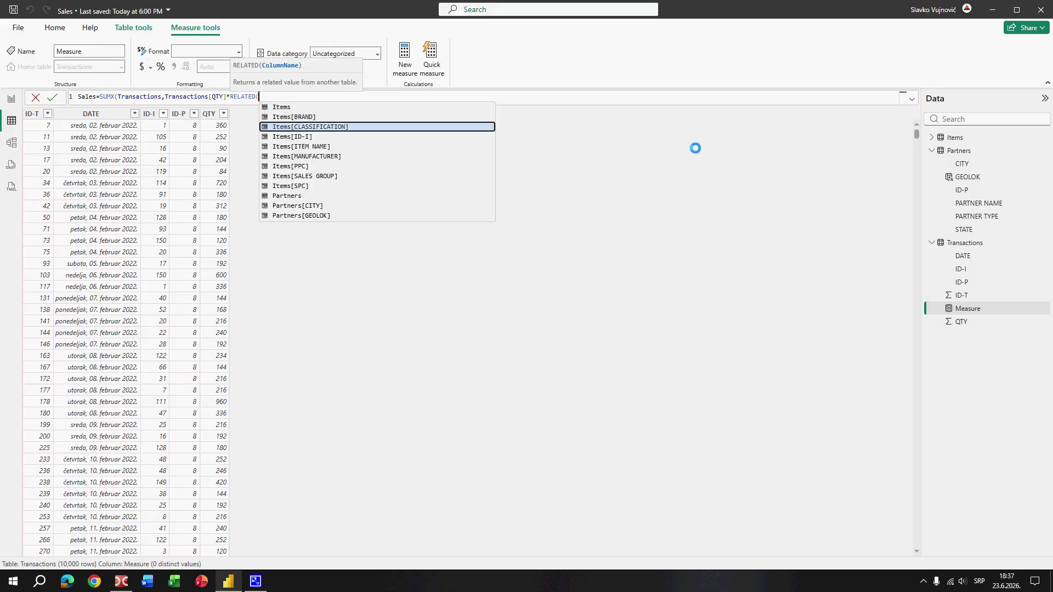
key("Tab")
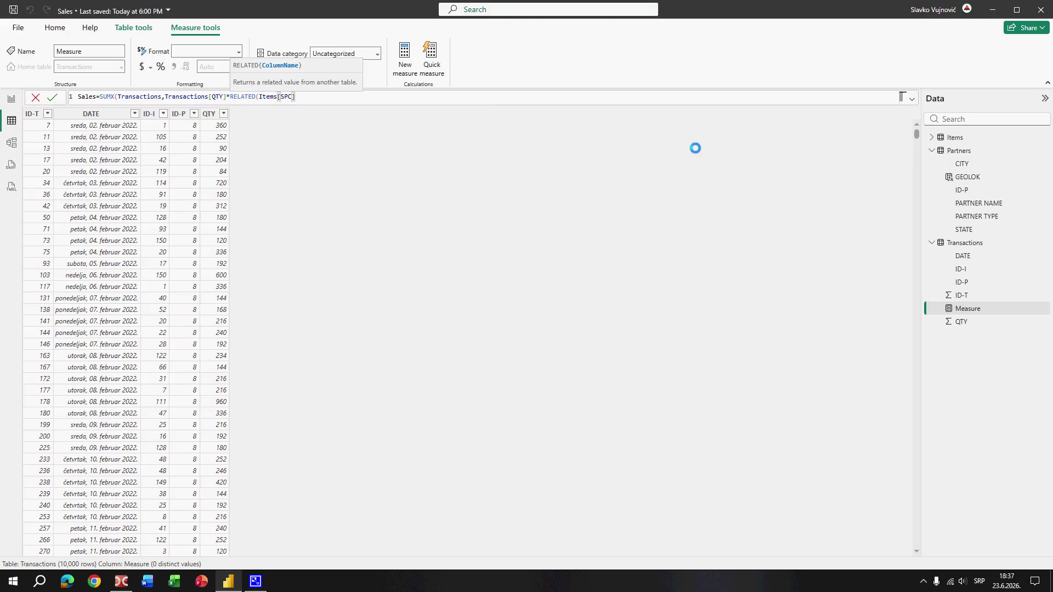
type("))")
key("Return")
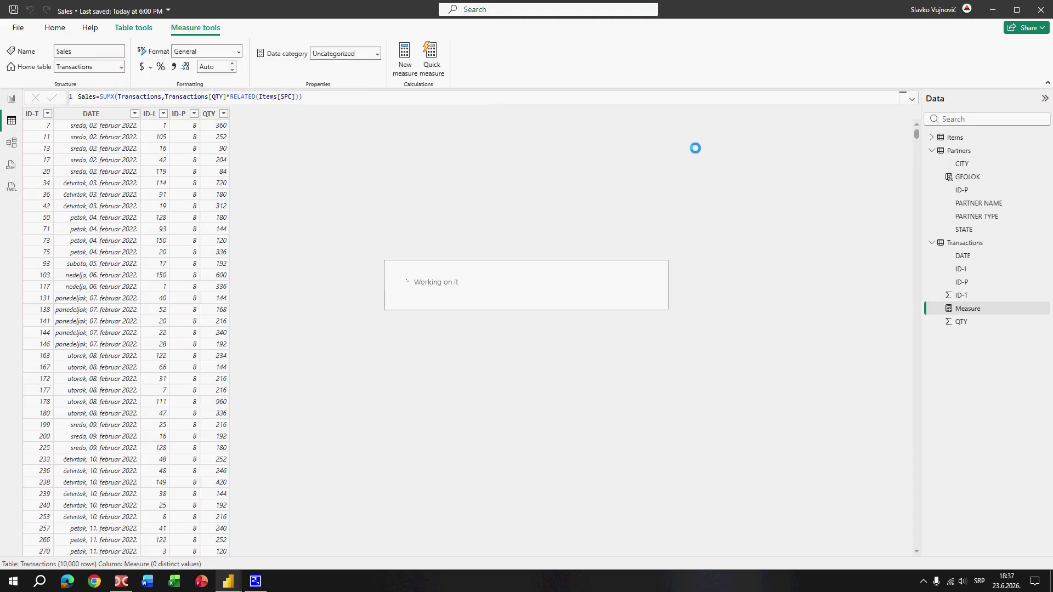
left_click(174, 66)
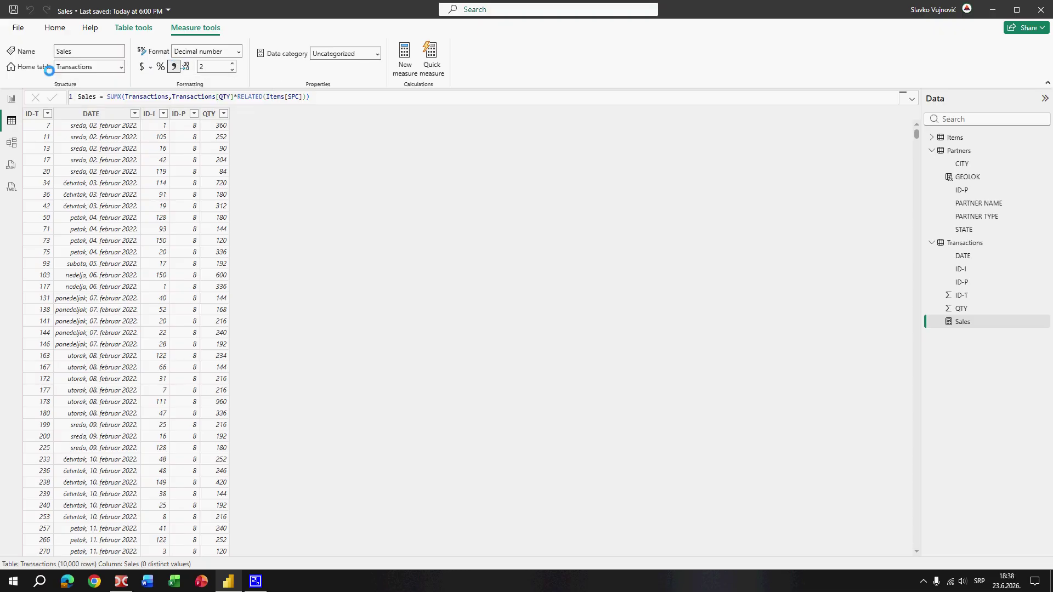
Step: Insert an Azure map visual on the empty report page and enlarge it to cover most of the page
left_click(11, 97)
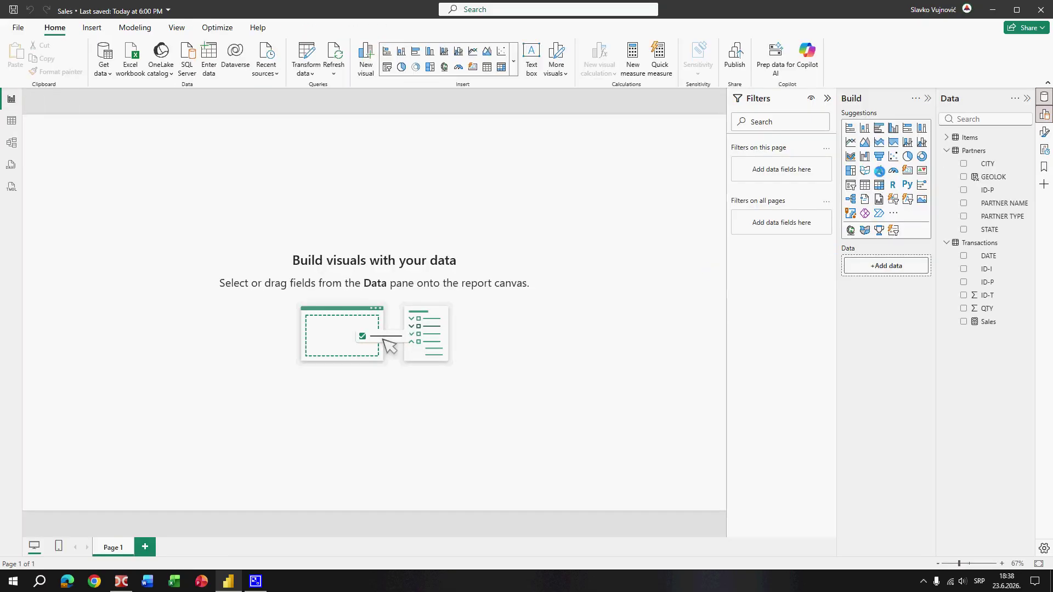
left_click(879, 170)
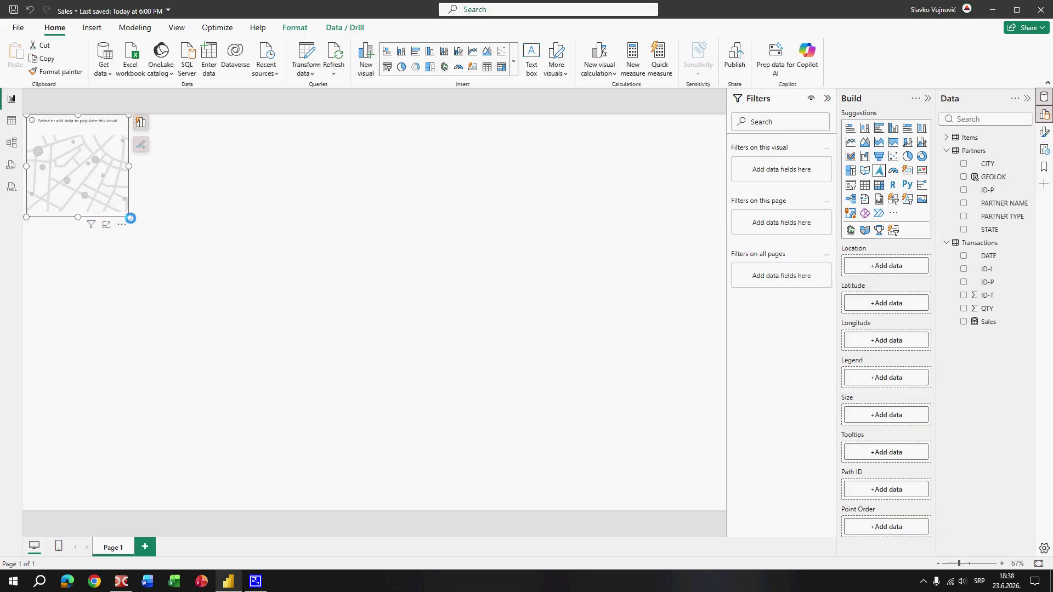
left_click_drag(292, 320, 612, 477)
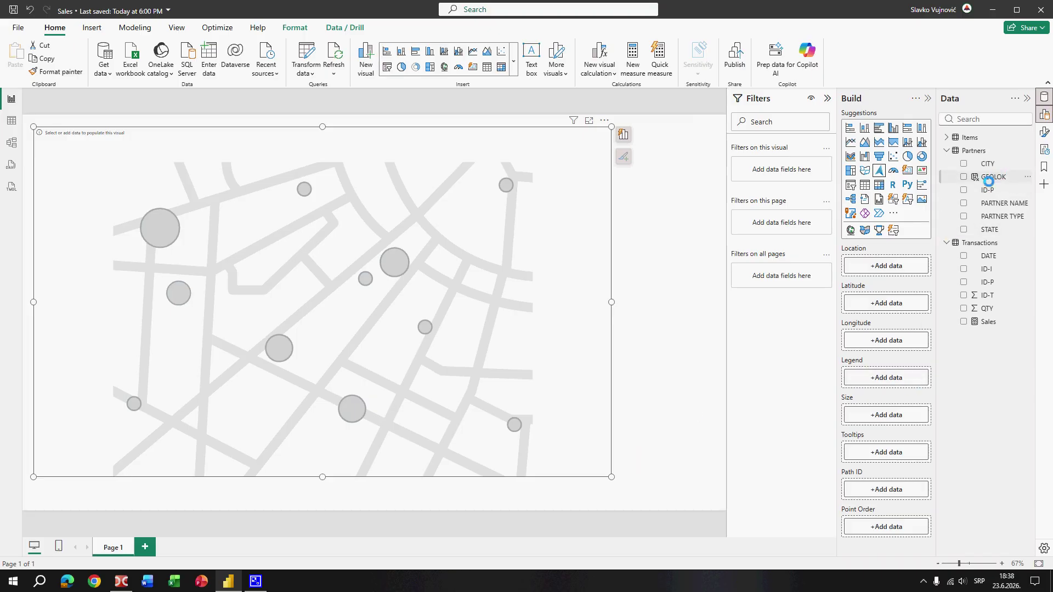
Step: Assign the GEOLOK column as the map's location and the Sales measure as its bubble size
left_click_drag(993, 176, 915, 264)
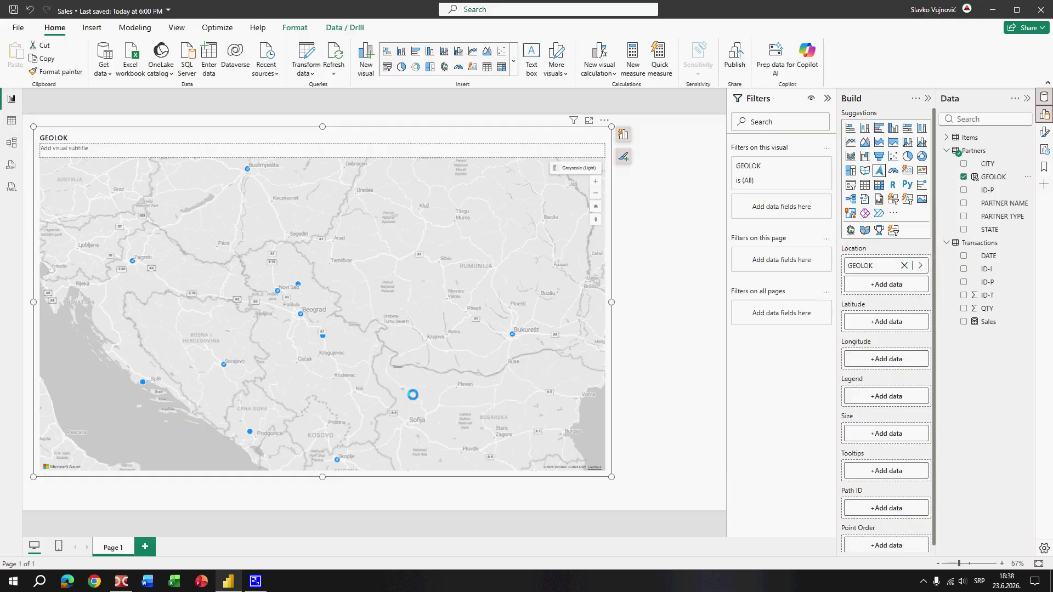
scroll(412, 395, "up", 1)
scroll(413, 395, "up", 1)
left_click_drag(406, 393, 482, 361)
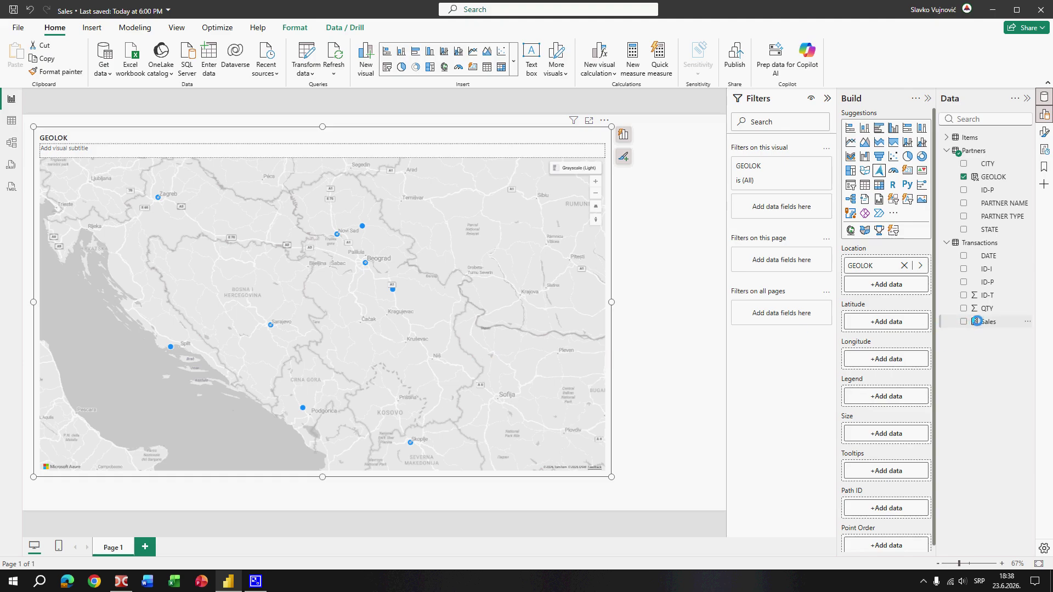
left_click_drag(977, 321, 874, 430)
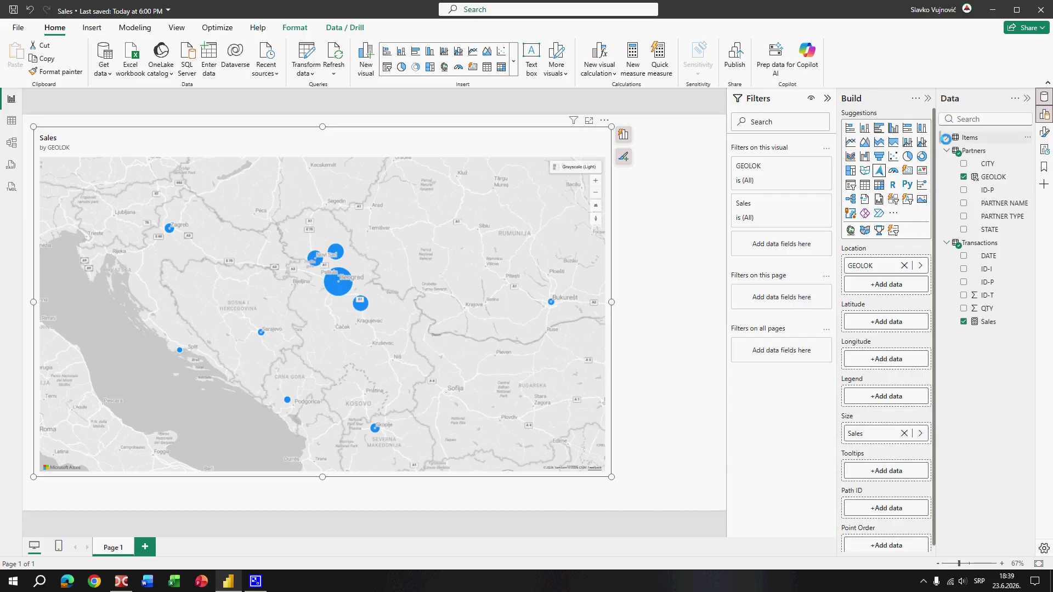
Step: Use the CLASSIFICATION column from the Items table as the map's legend
left_click(946, 137)
left_click_drag(993, 165, 900, 395)
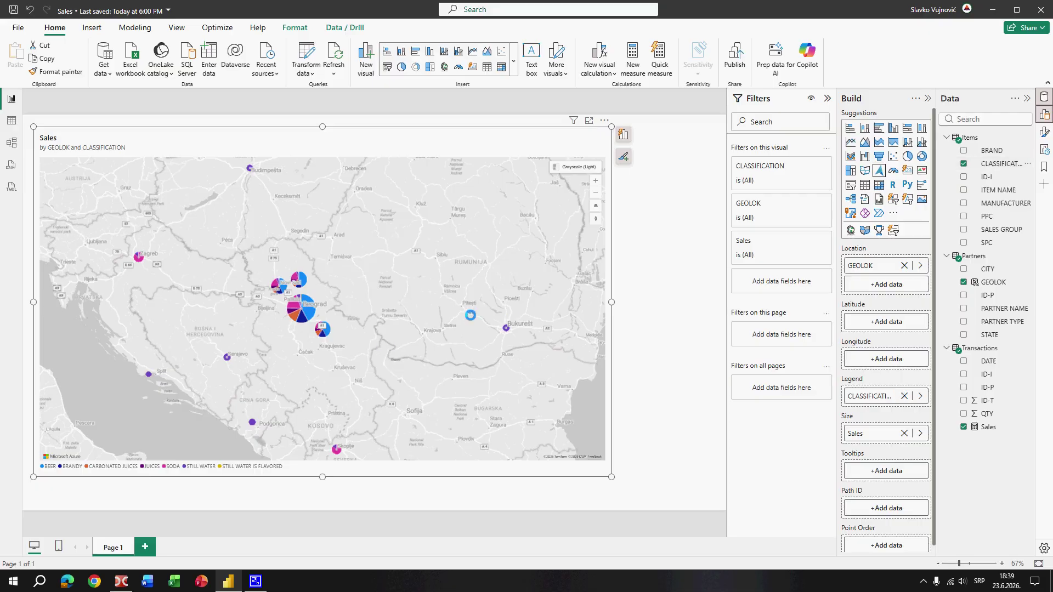
scroll(382, 352, "up", 2)
left_click_drag(471, 339, 526, 332)
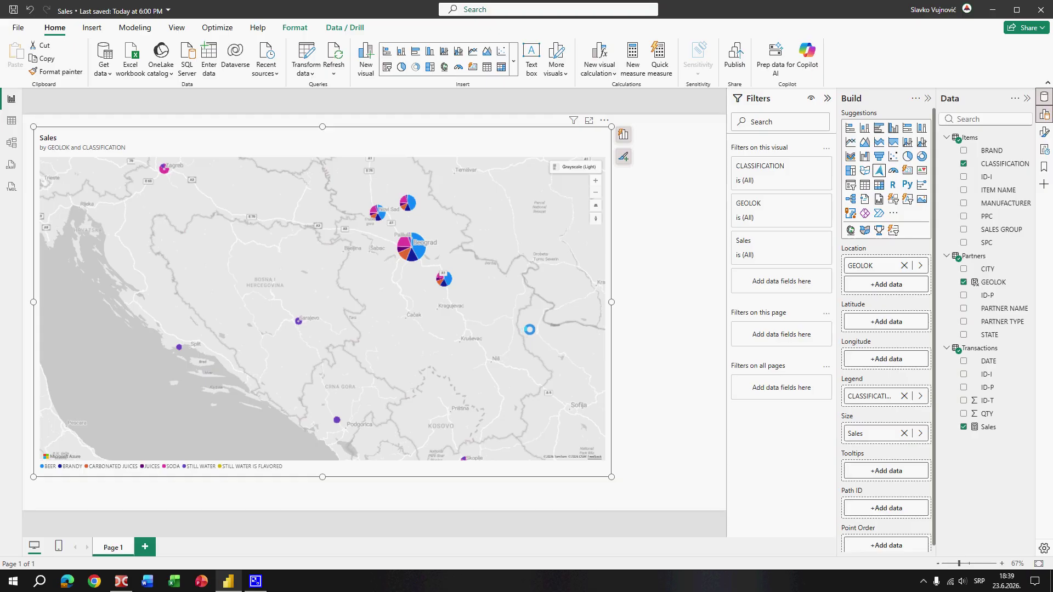
Step: Turn off the map visual's title and set its default map style to Satellite
left_click(1045, 132)
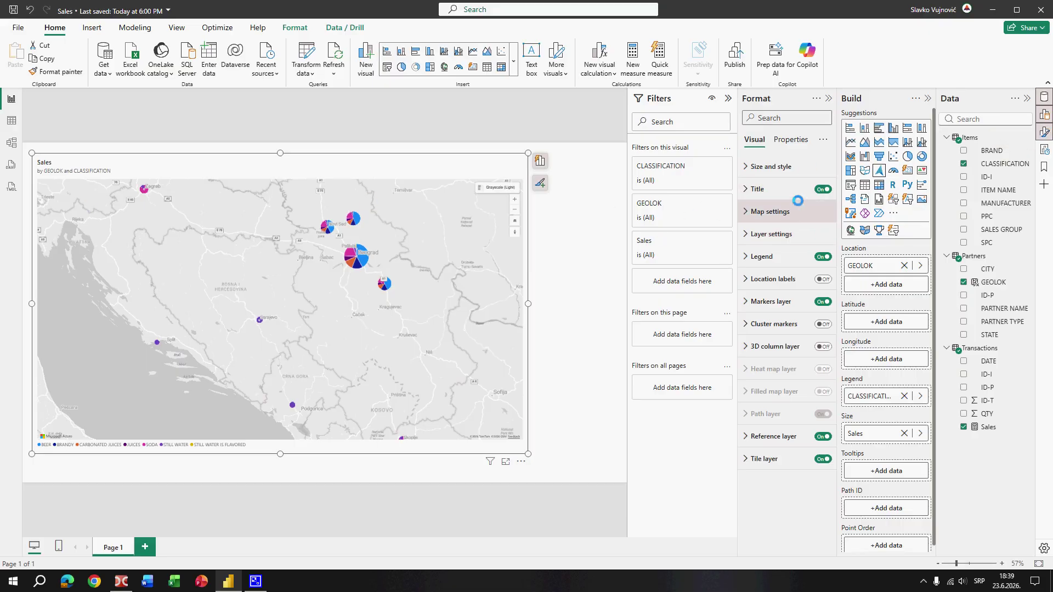
left_click(819, 189)
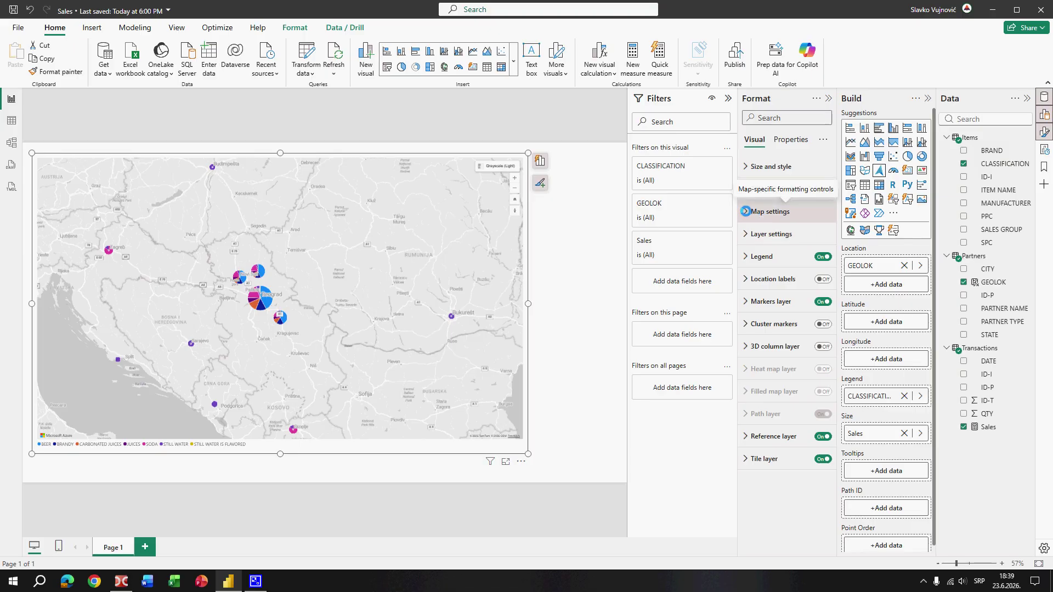
left_click(749, 212)
left_click(821, 265)
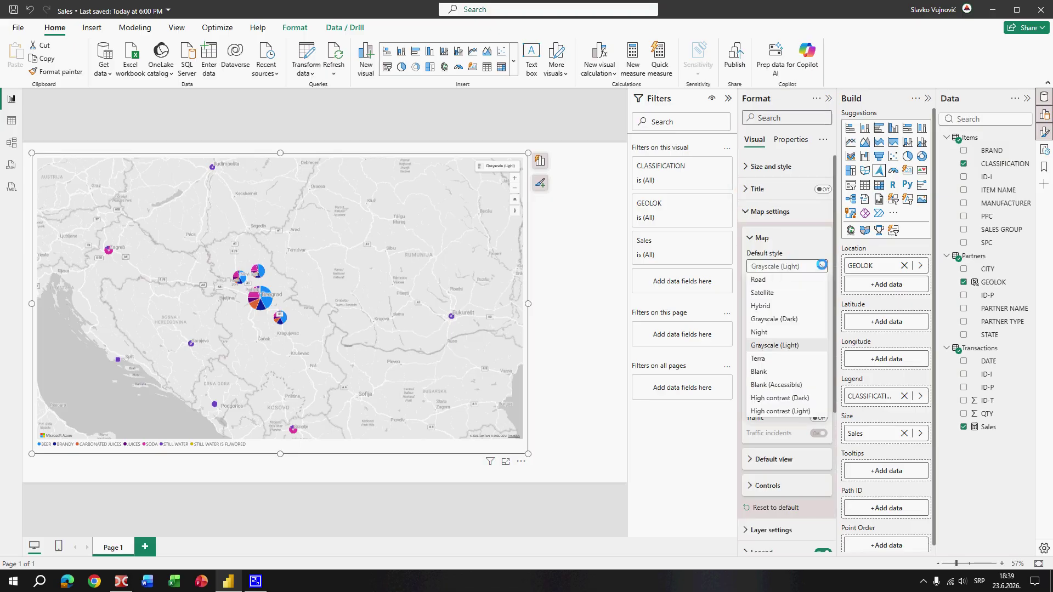
key("Escape")
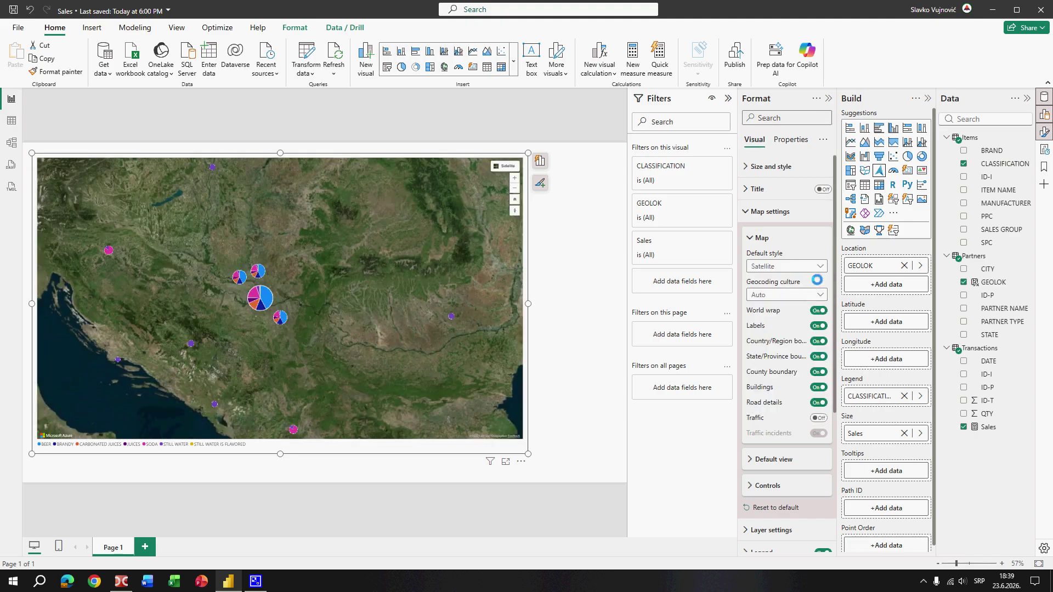
Step: Try the Terra default style on the map and check the geocoding culture setting
left_click(818, 266)
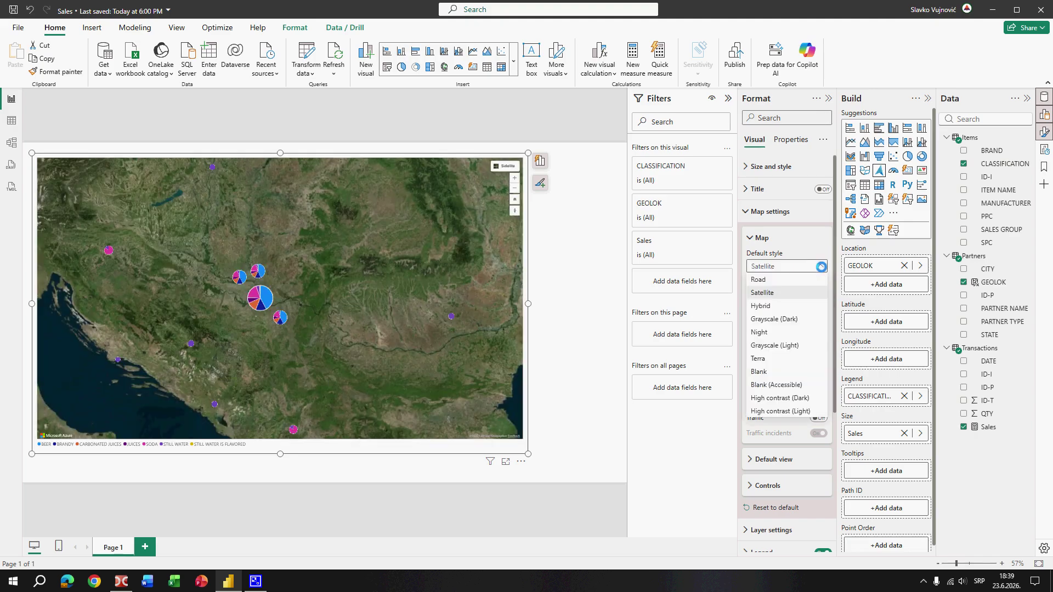
left_click(790, 358)
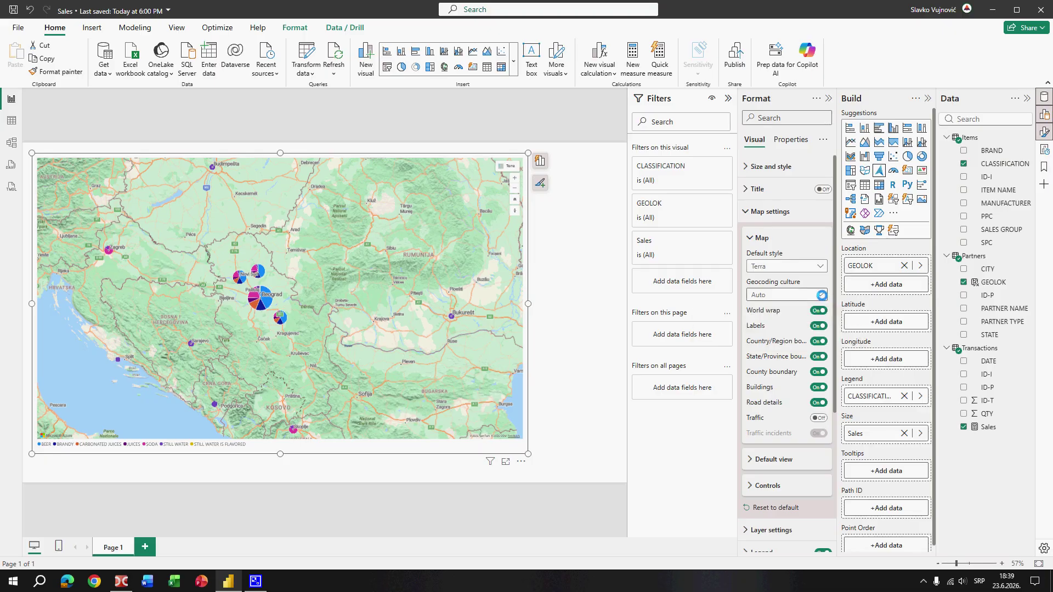
left_click(806, 295)
left_click(819, 295)
Step: Set the map's default style to Road
left_click(819, 267)
left_click(807, 280)
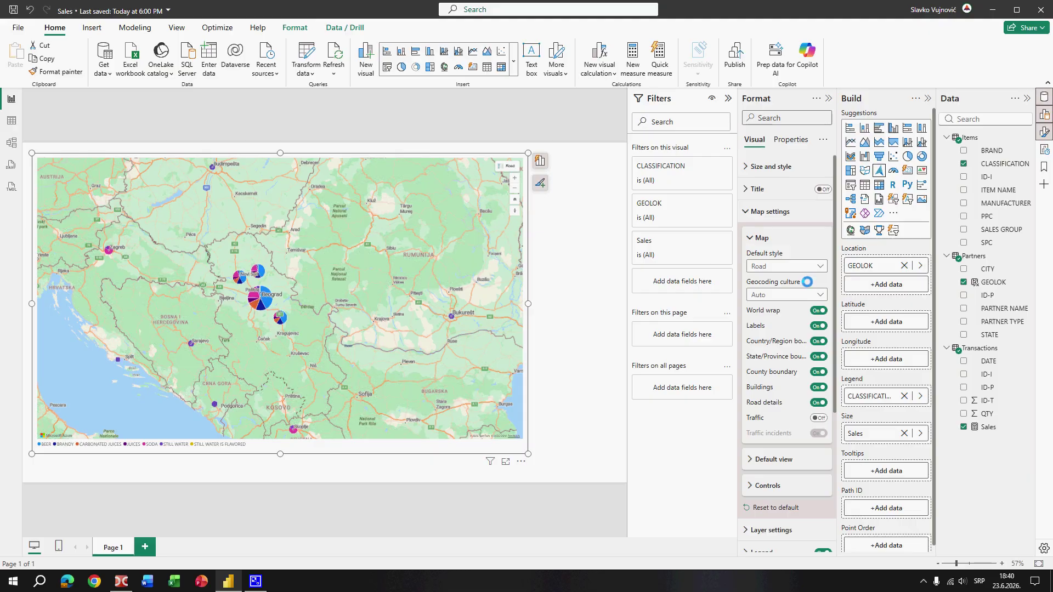
left_click(749, 235)
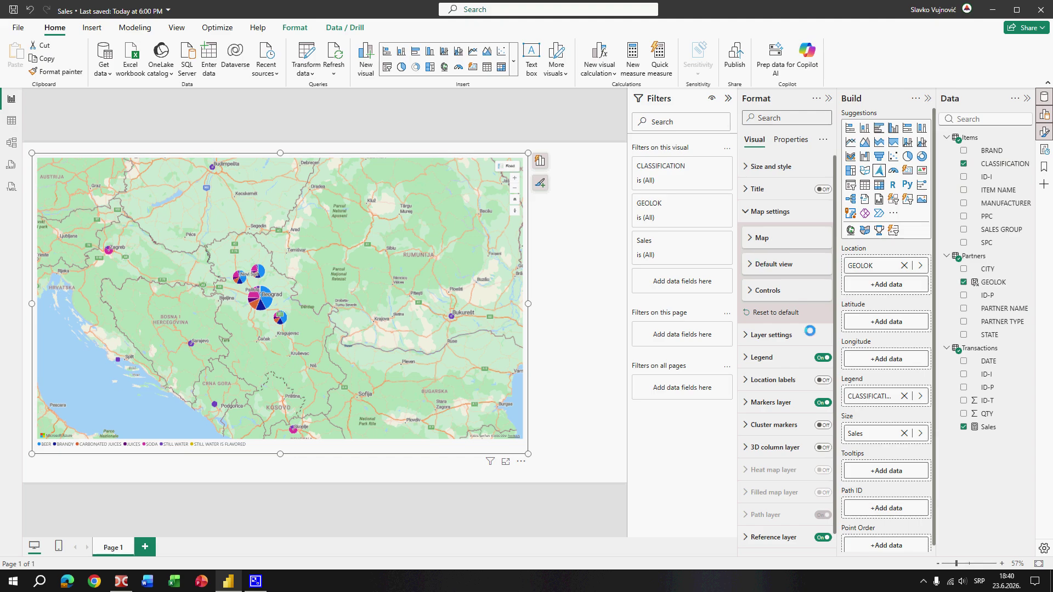
Step: Turn on the map's location labels and format their text in black at font size 10
left_click(825, 380)
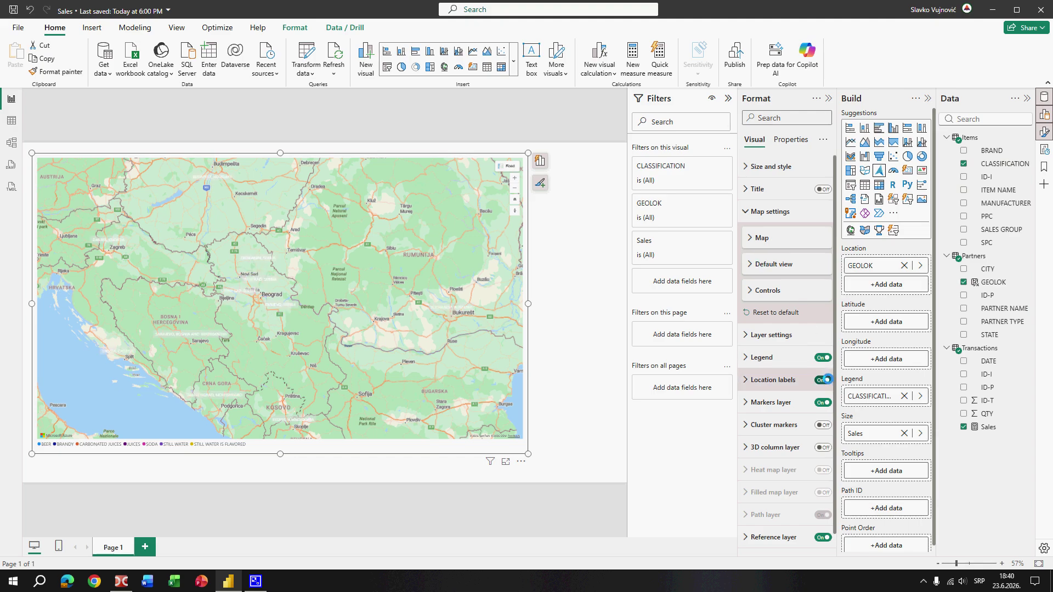
left_click(746, 379)
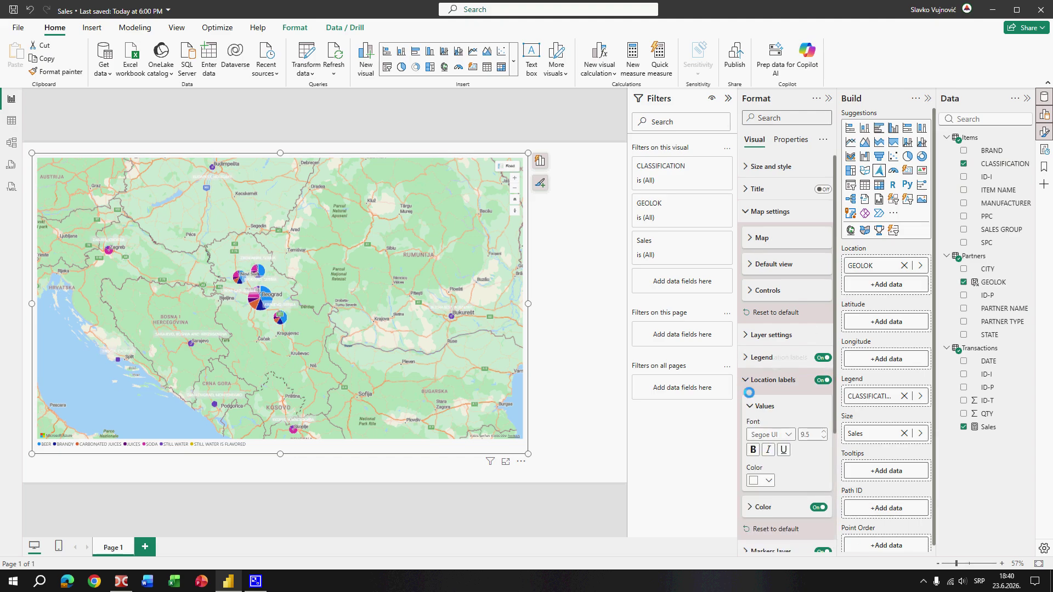
left_click(770, 481)
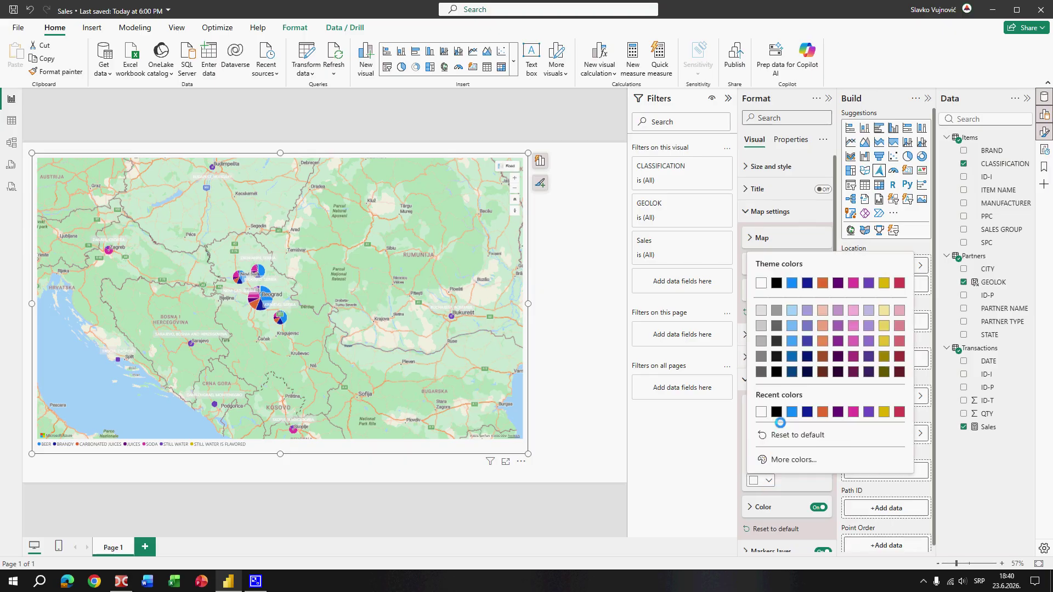
left_click(777, 412)
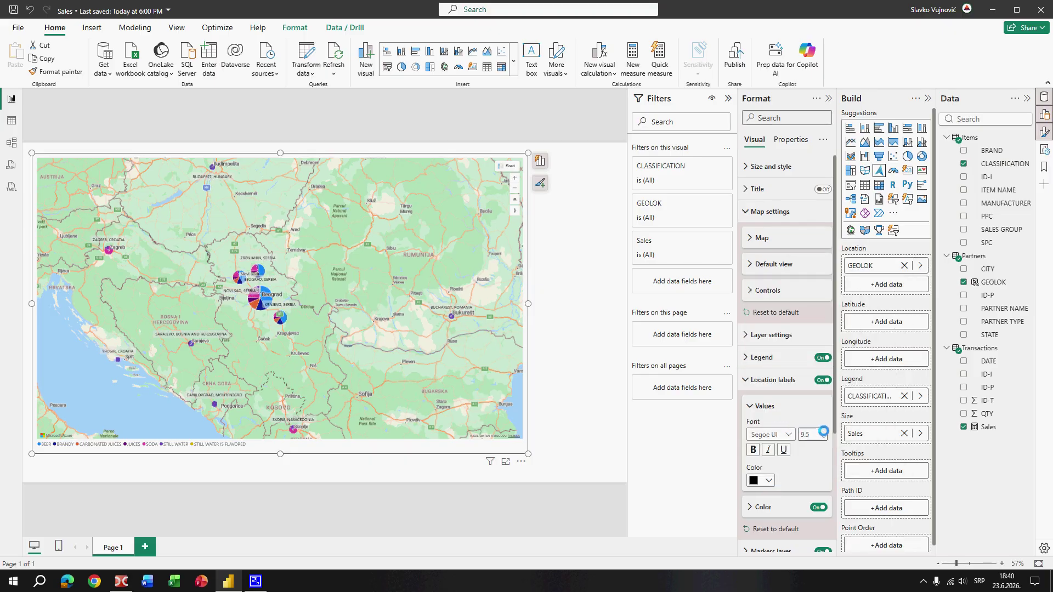
left_click(823, 431)
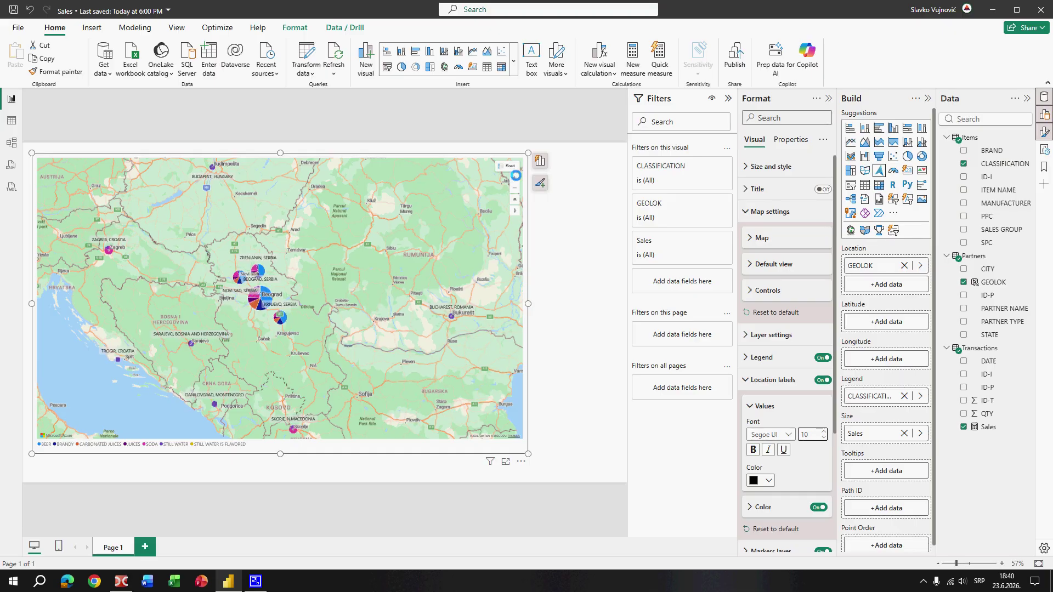
Step: Turn on the 3D column layer for the map and view the columns around the Serbian cities
left_click(514, 177)
left_click(514, 177)
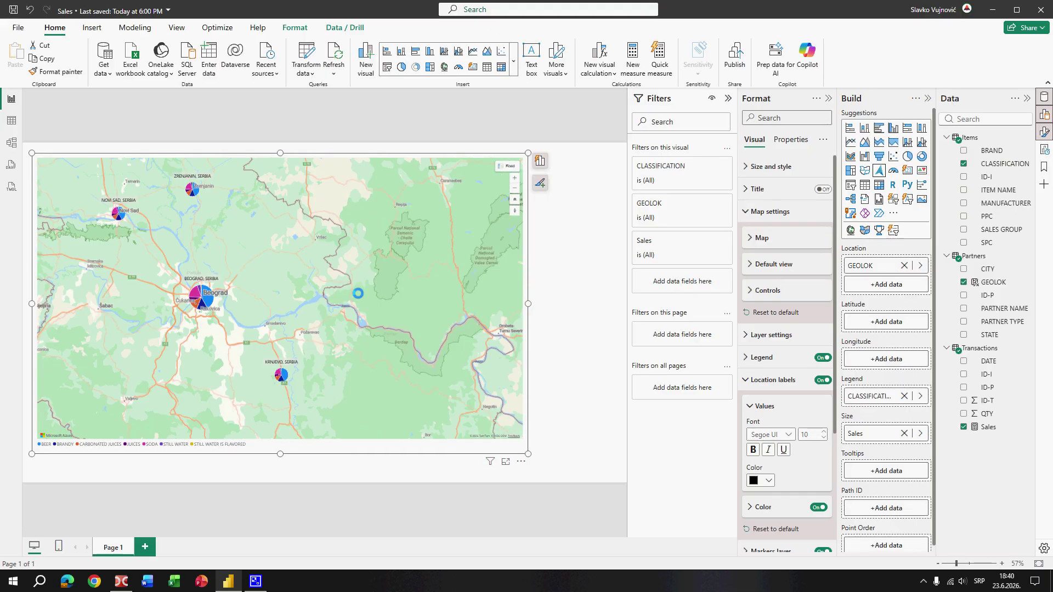
left_click_drag(331, 299, 430, 310)
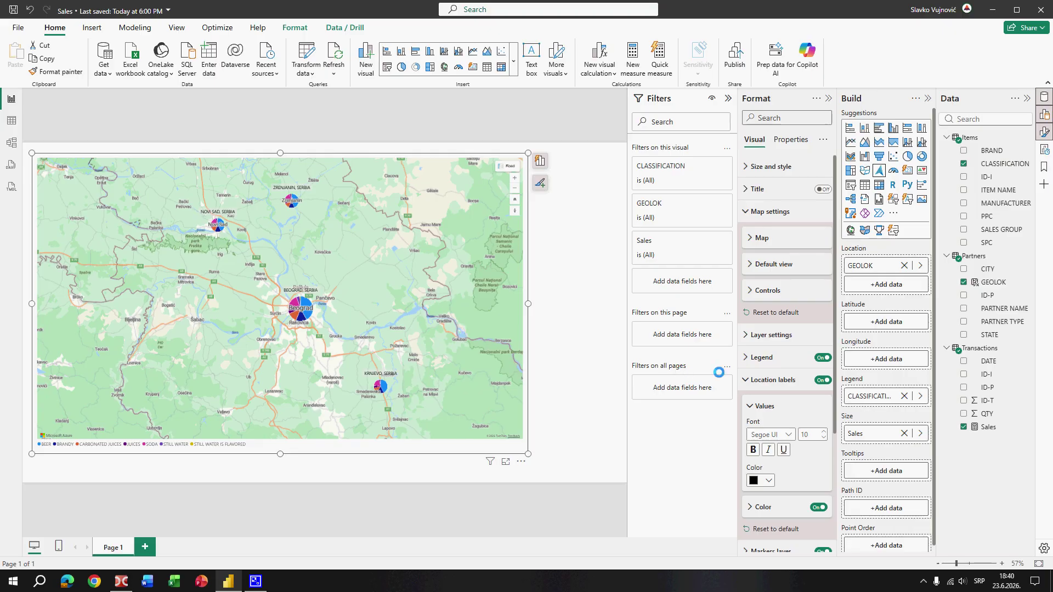
left_click(749, 405)
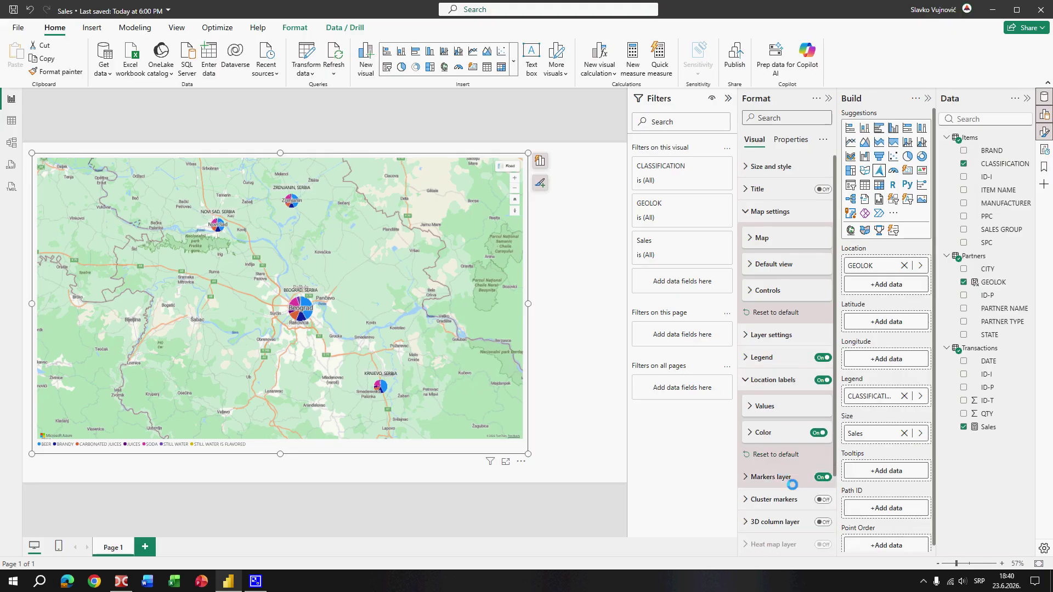
left_click(825, 522)
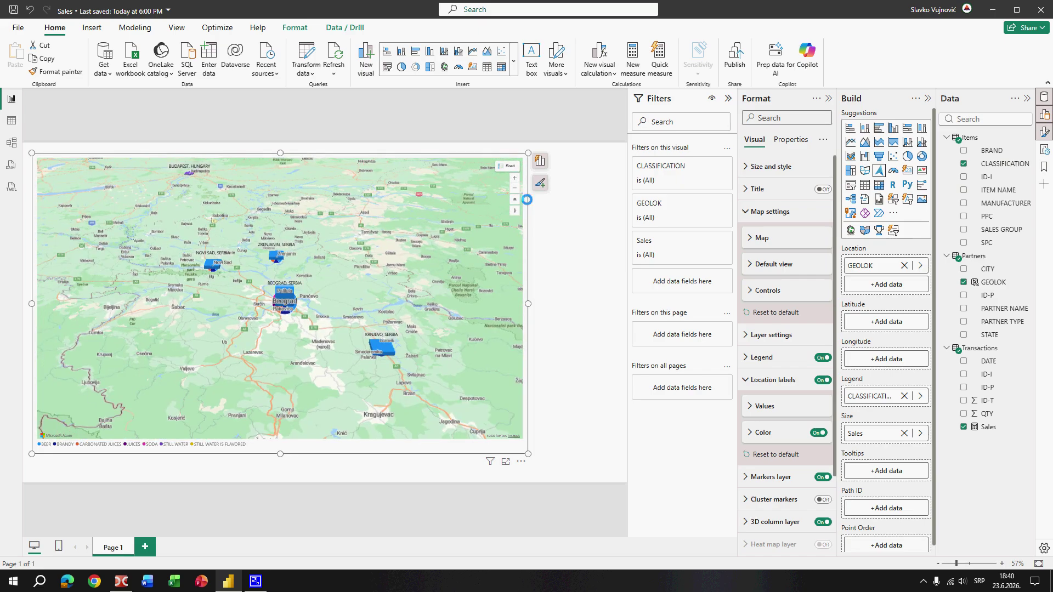
left_click(514, 188)
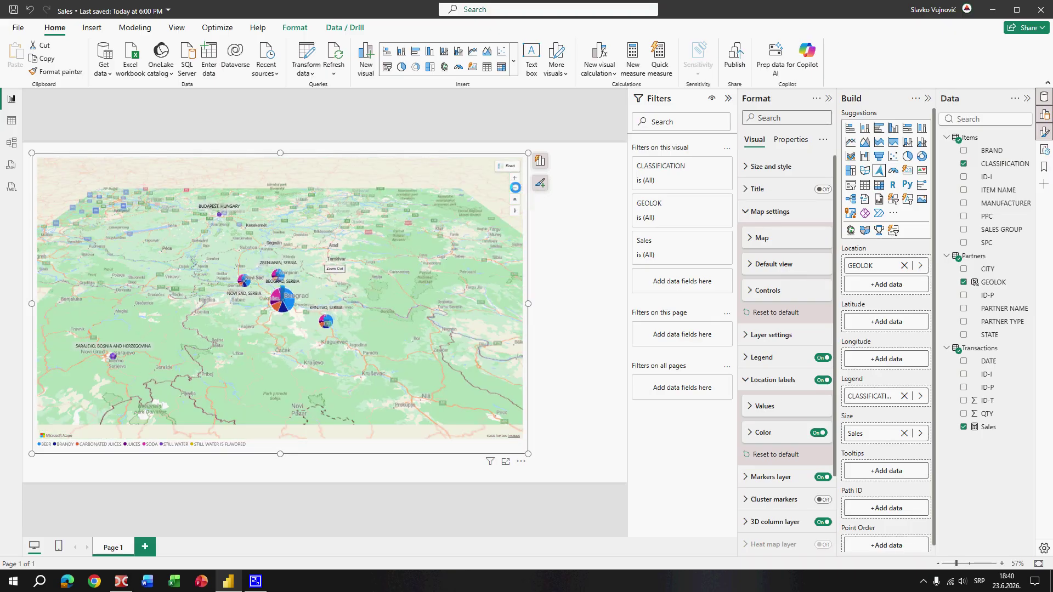